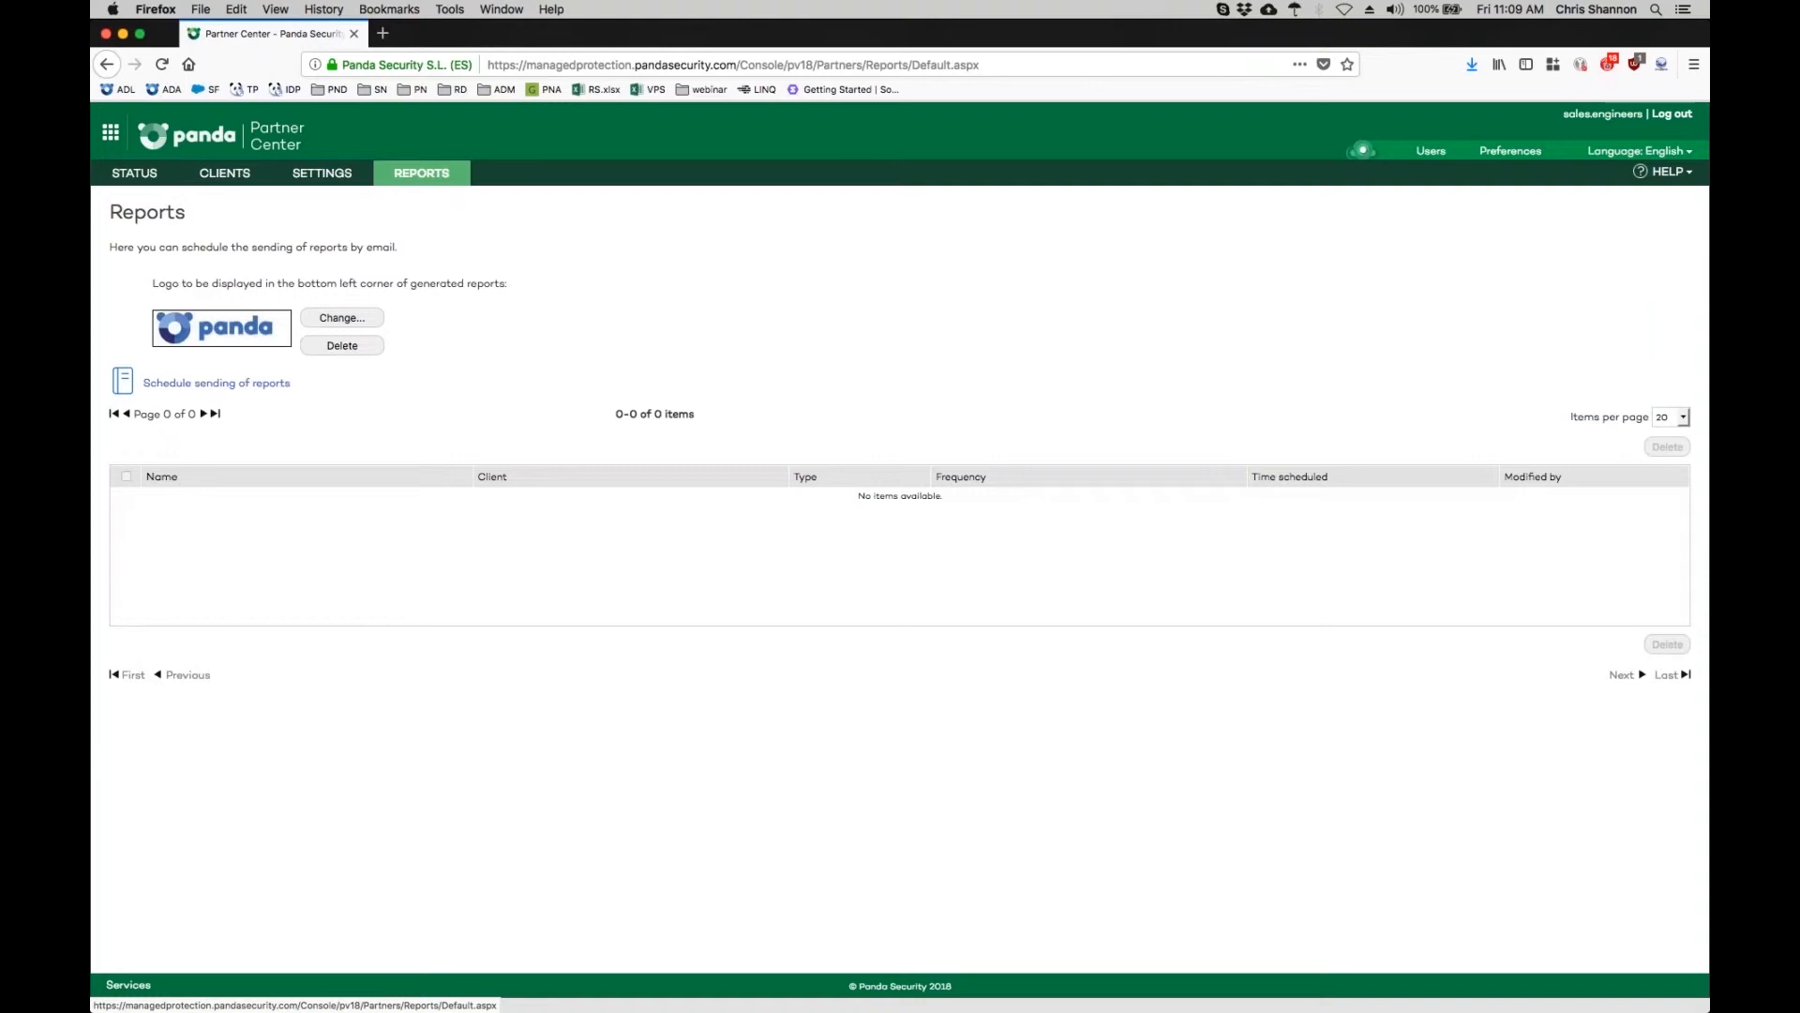
Start a new scheduled report from 'Schedule sending of reports'.
{"action": "left_click", "coordinate": [262, 384]}
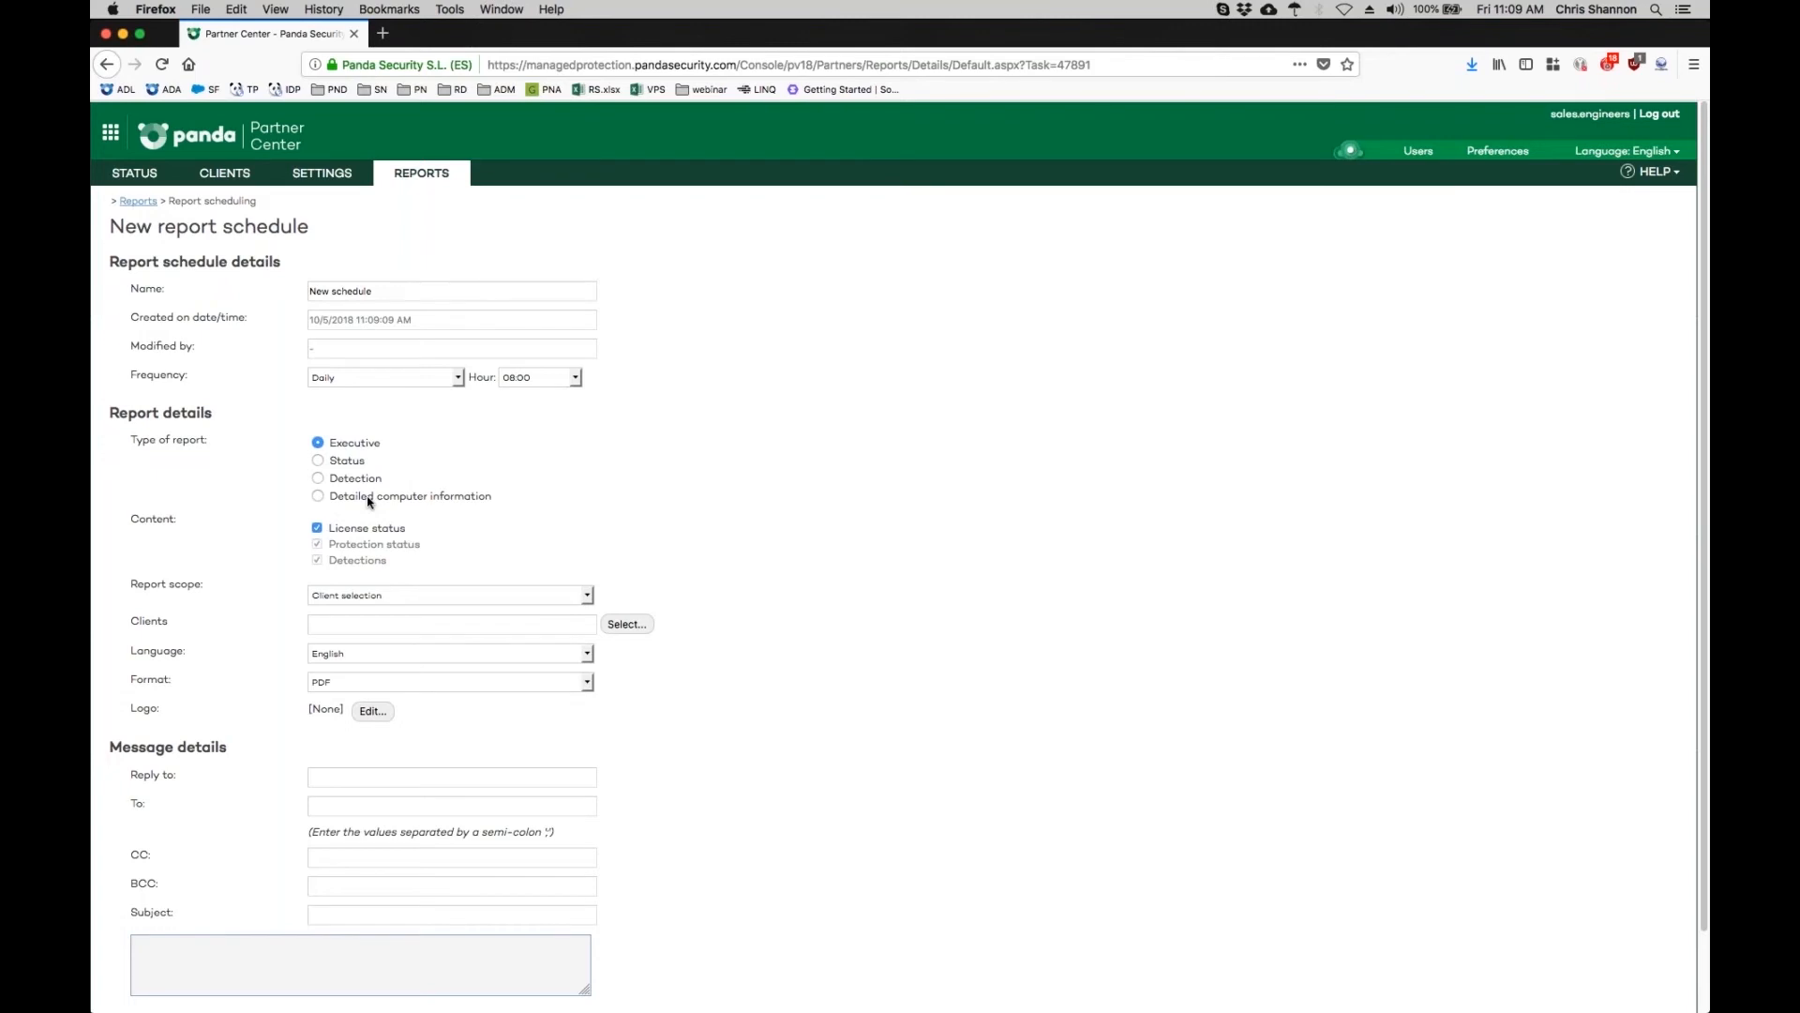
{"action": "left_click", "coordinate": [588, 601]}
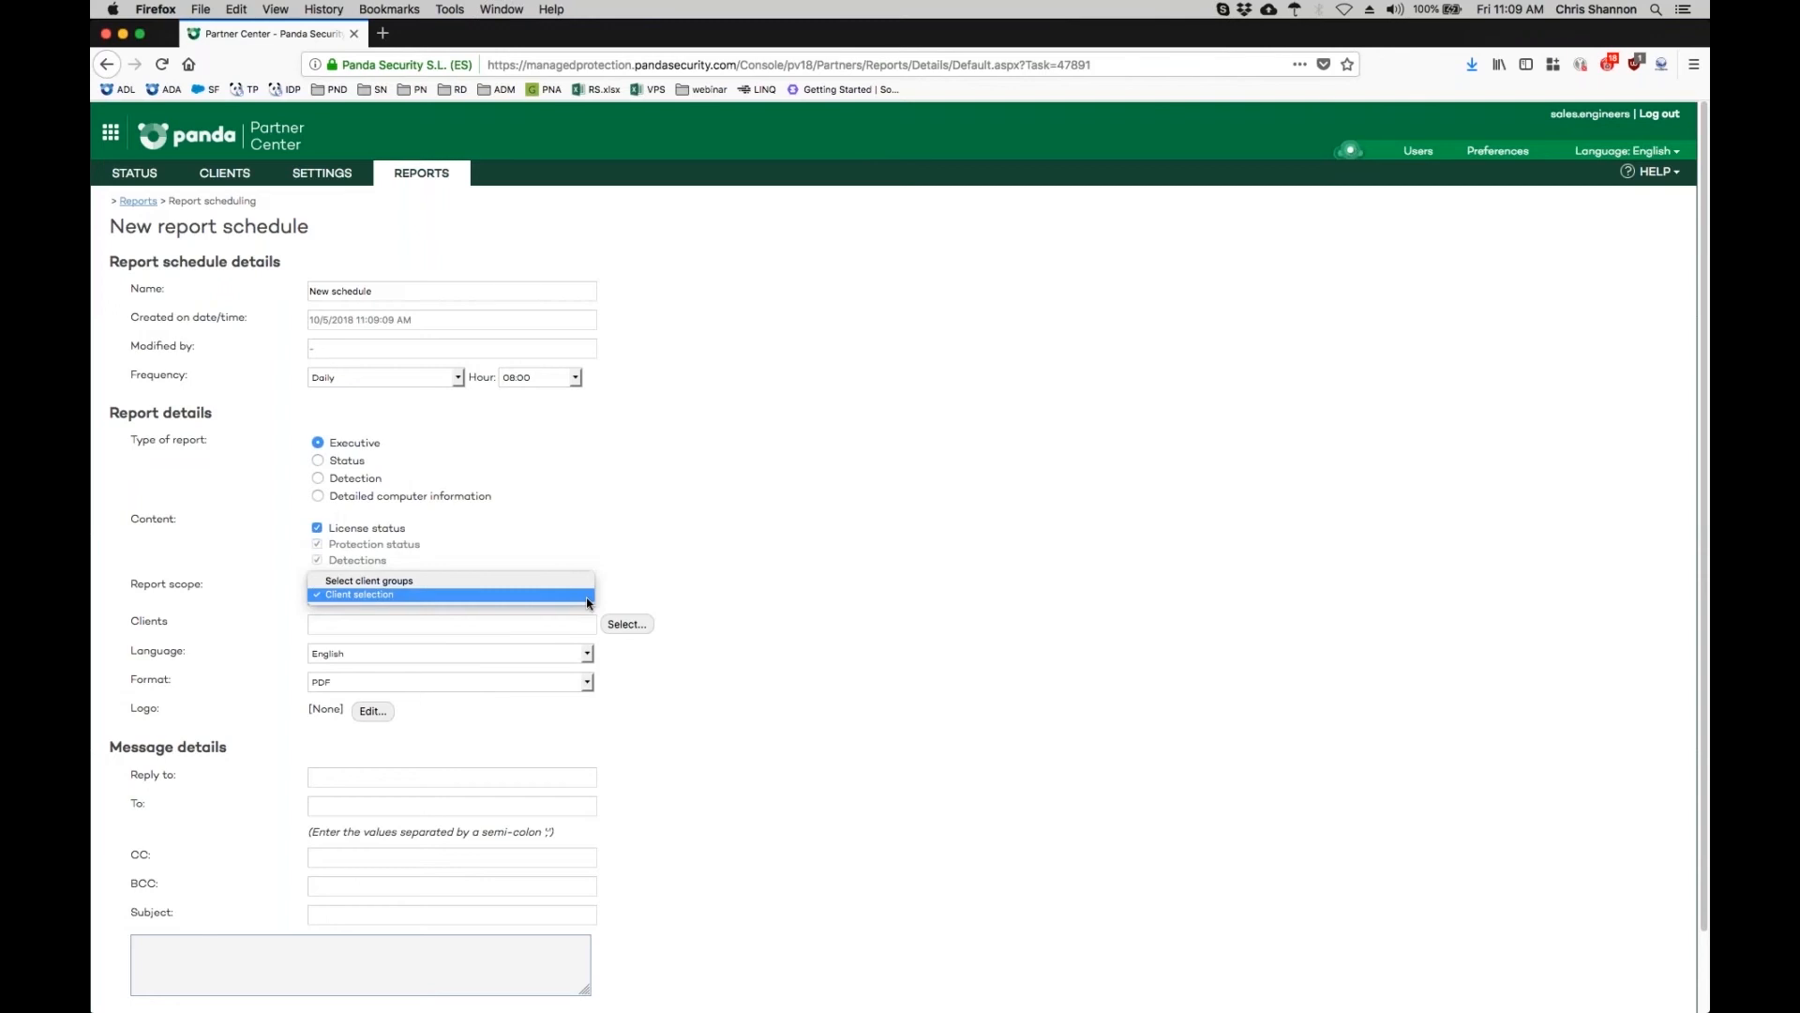
{"action": "left_click", "coordinate": [667, 572]}
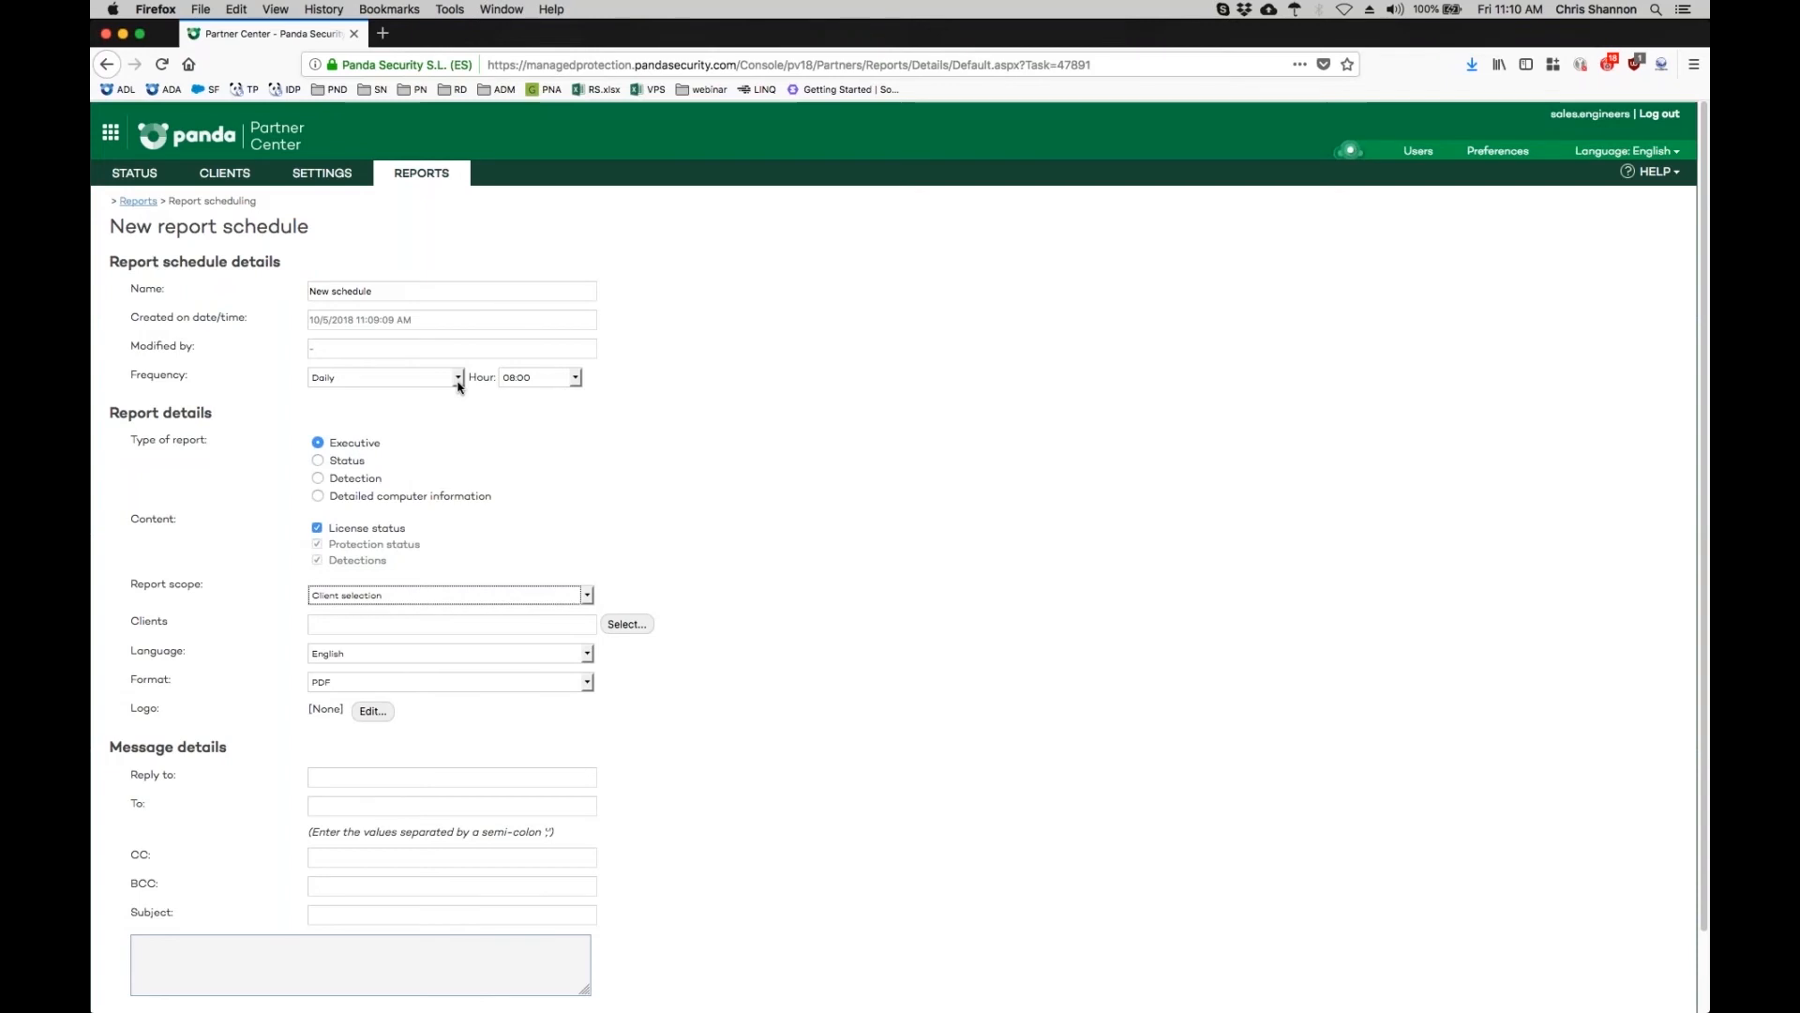
{"action": "left_click", "coordinate": [458, 379]}
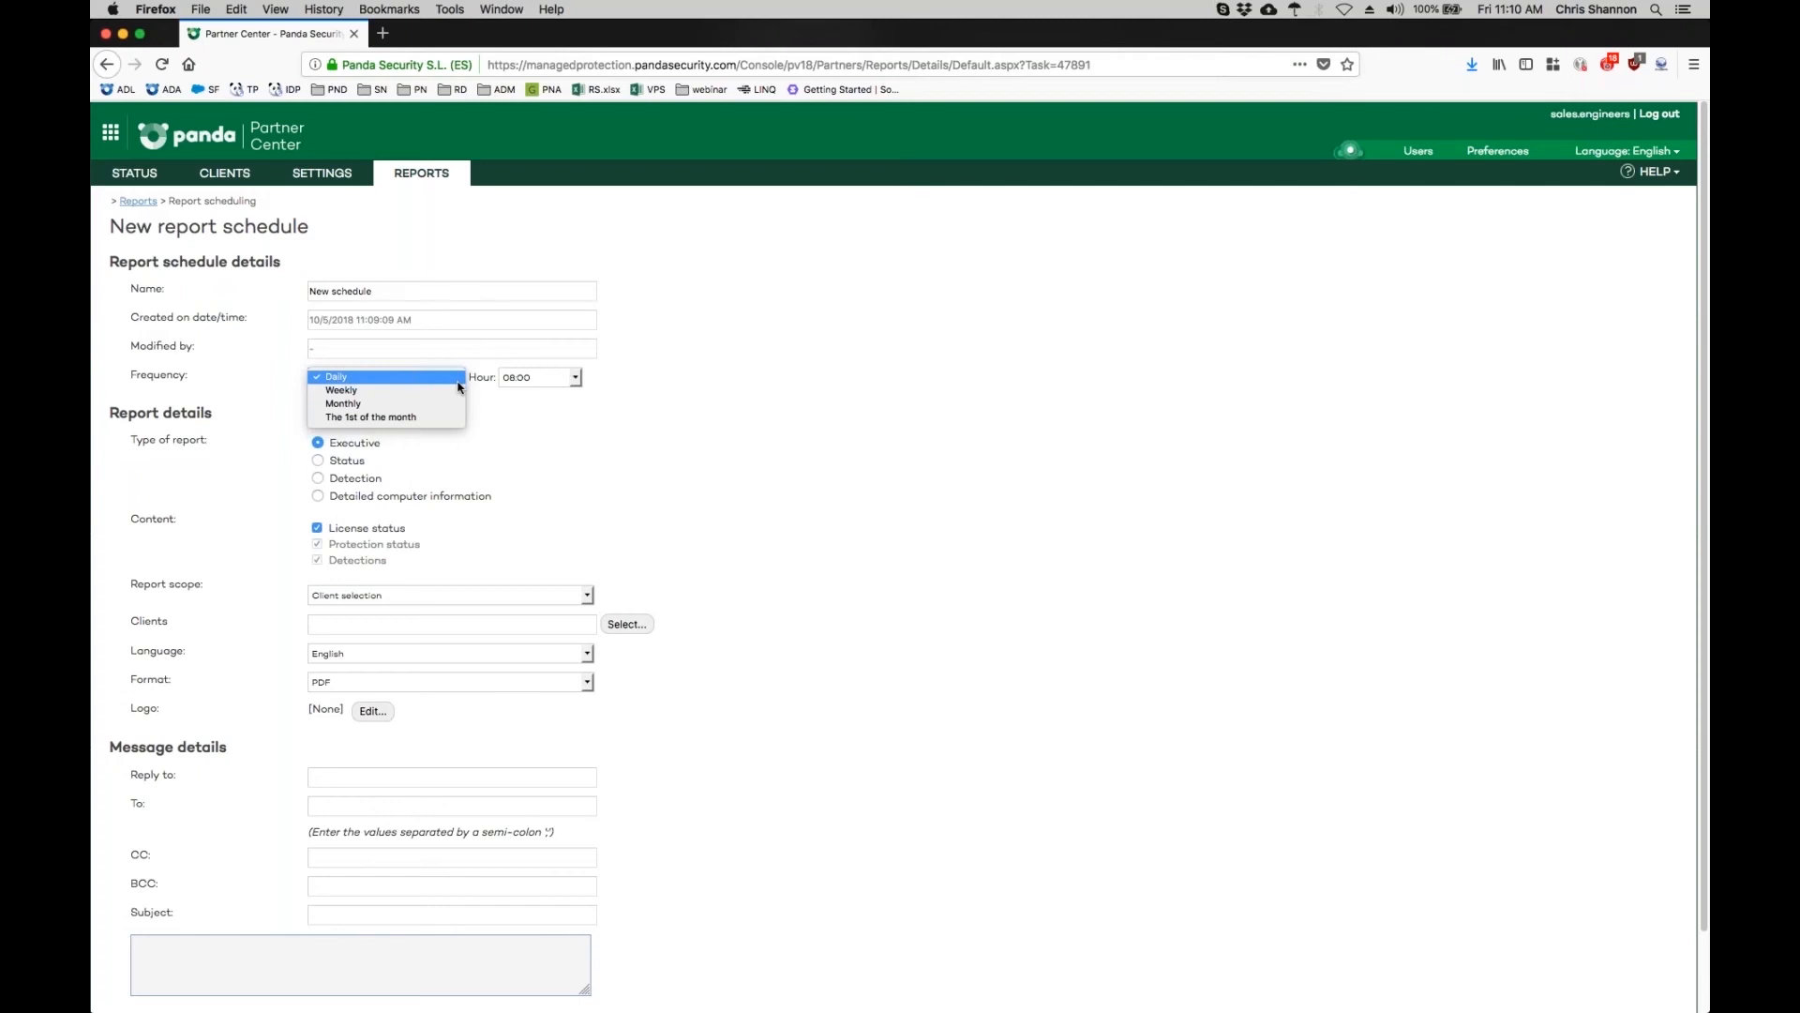
{"action": "left_click", "coordinate": [550, 443]}
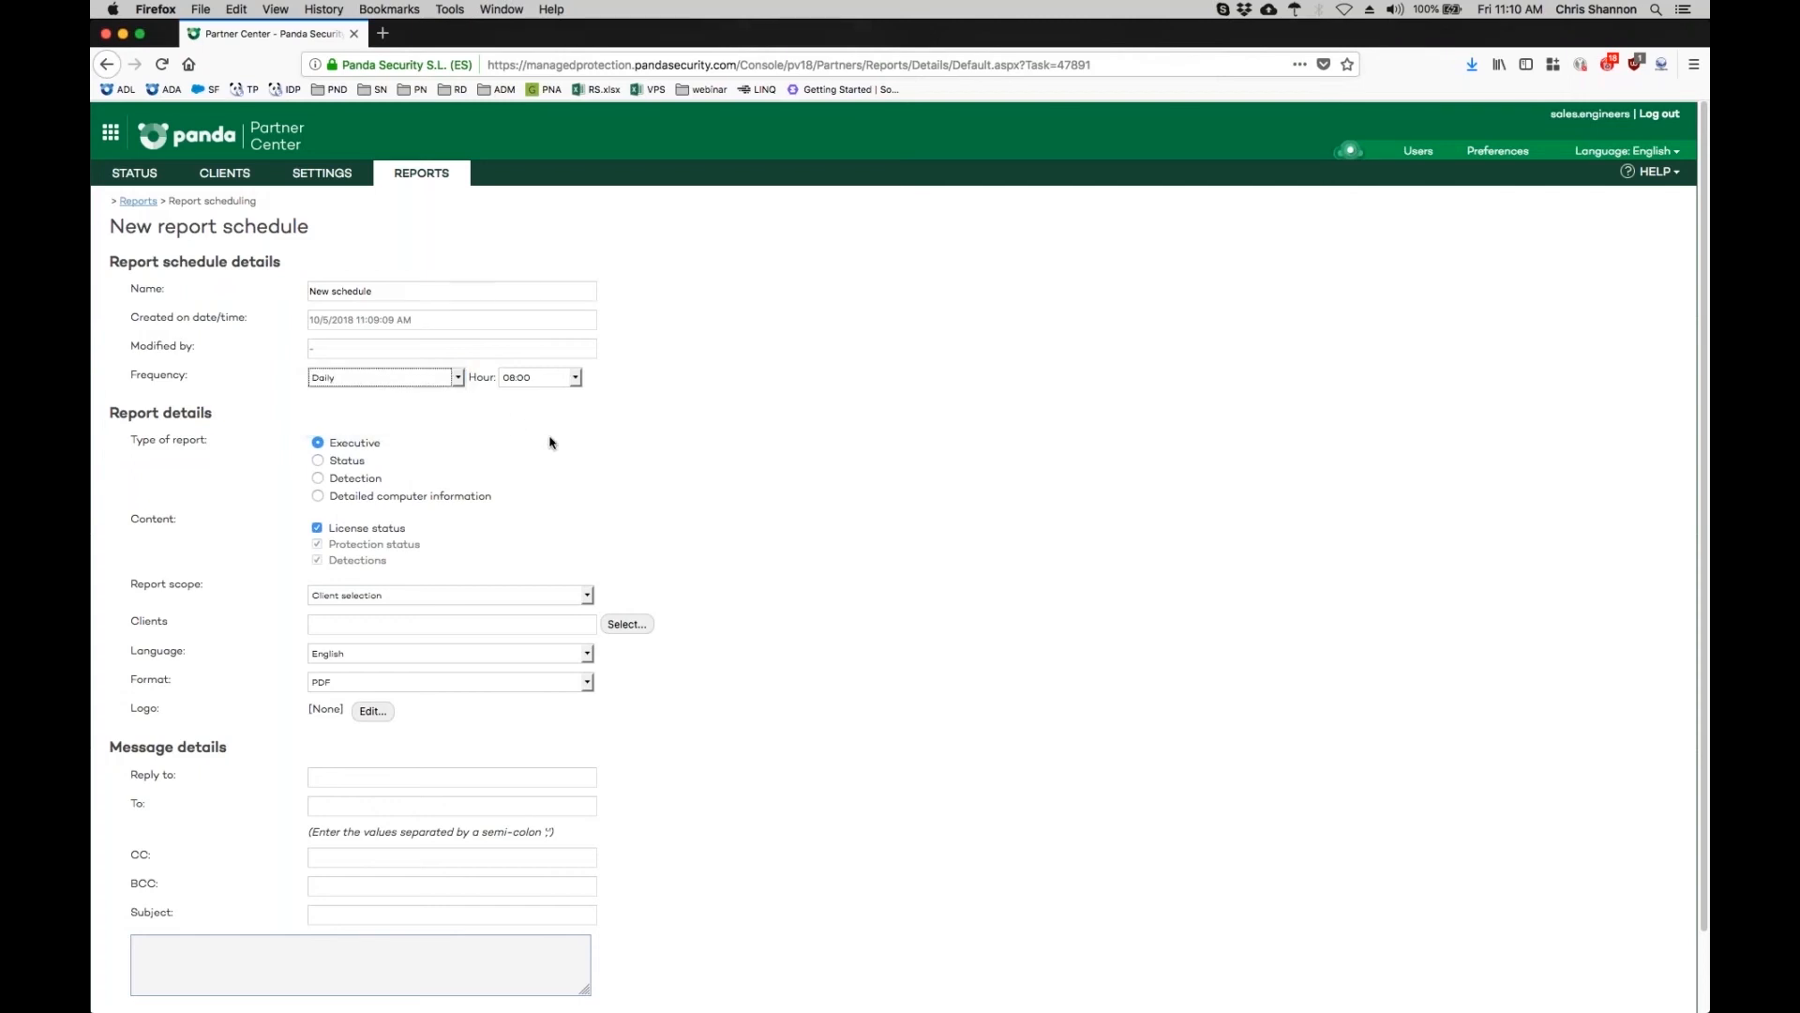
{"action": "scroll", "coordinate": [550, 443], "scroll_direction": "down", "scroll_amount": 3}
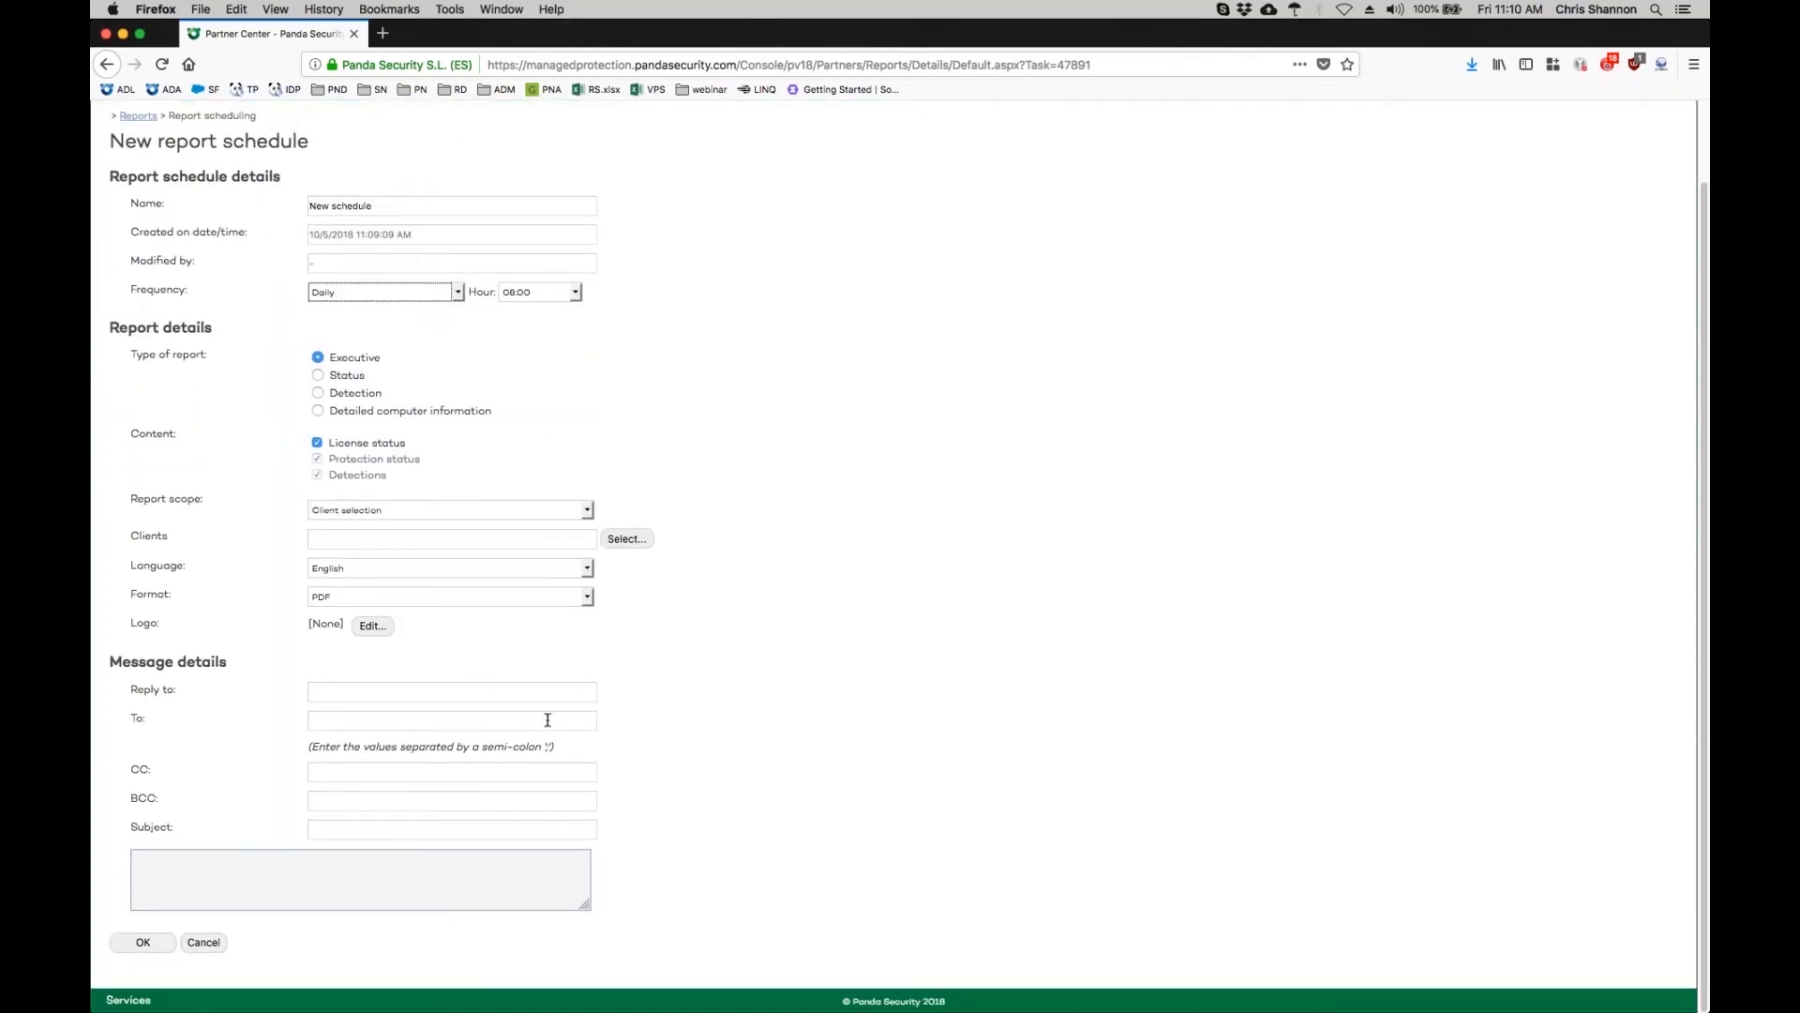
{"action": "left_click", "coordinate": [548, 719]}
{"action": "scroll", "coordinate": [141, 943], "scroll_direction": "up", "scroll_amount": 3}
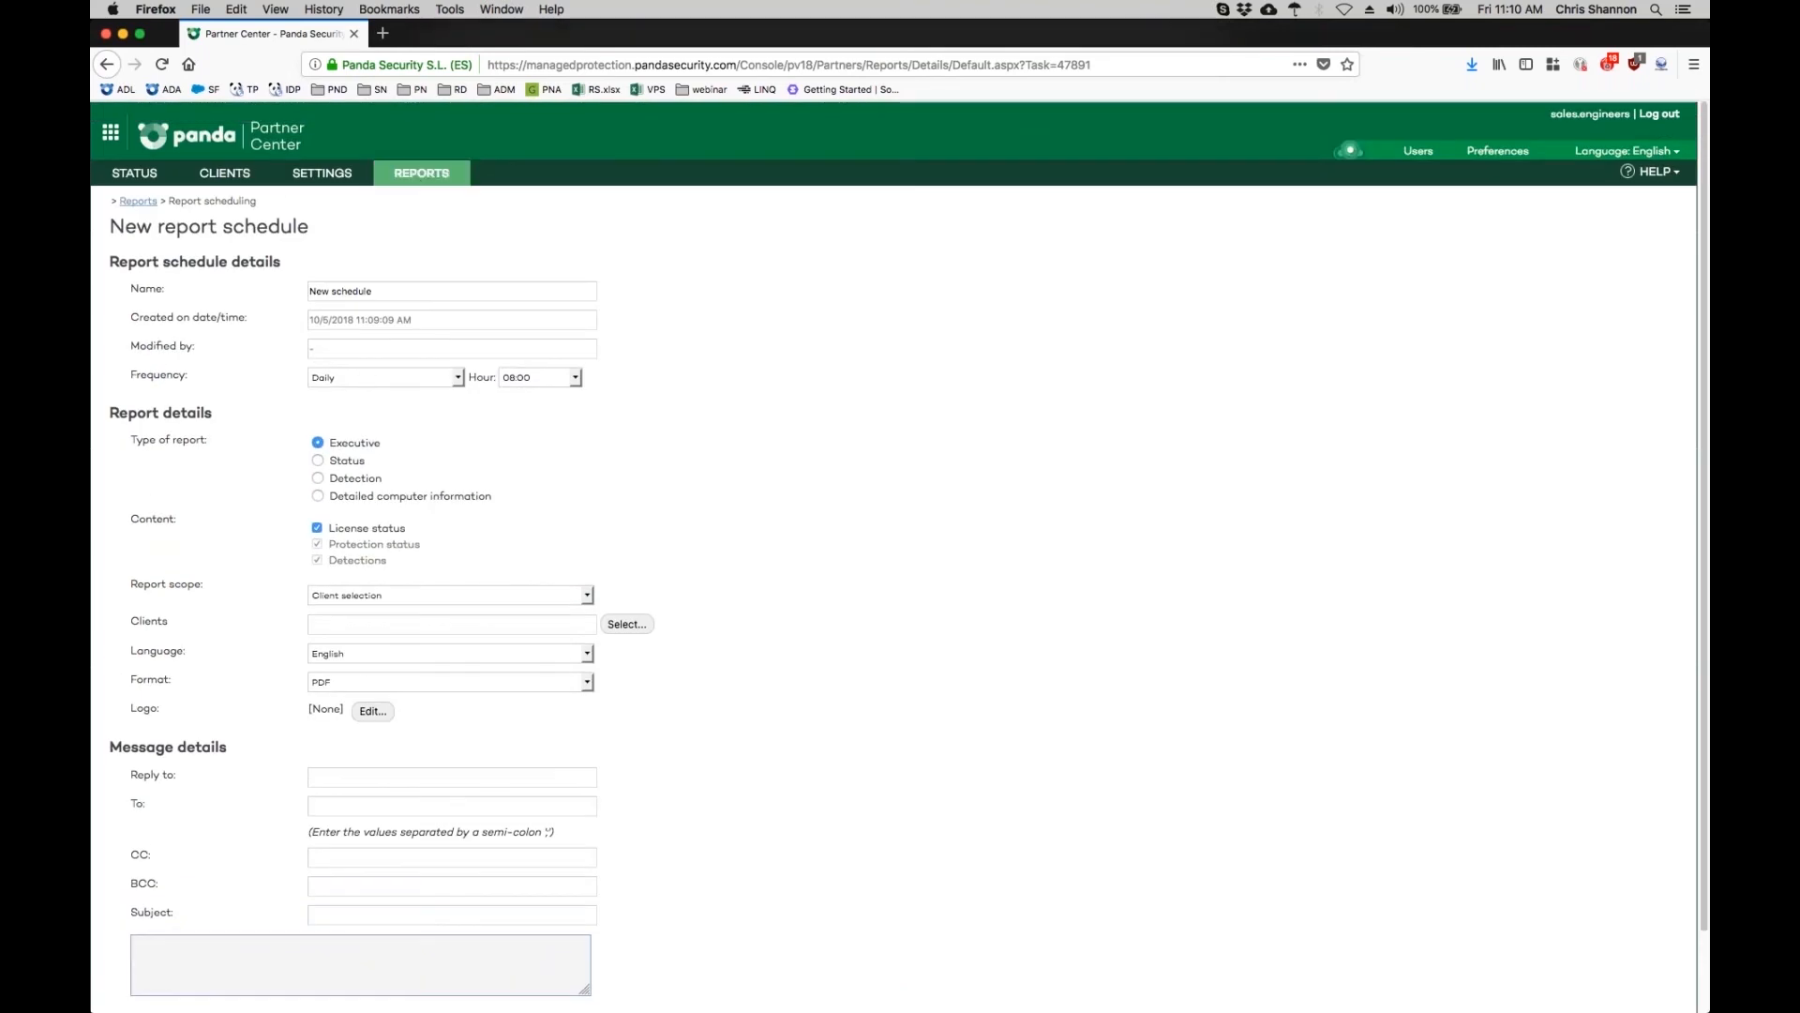
Return to the Reports list page without saving the schedule form.
{"action": "left_click", "coordinate": [421, 173]}
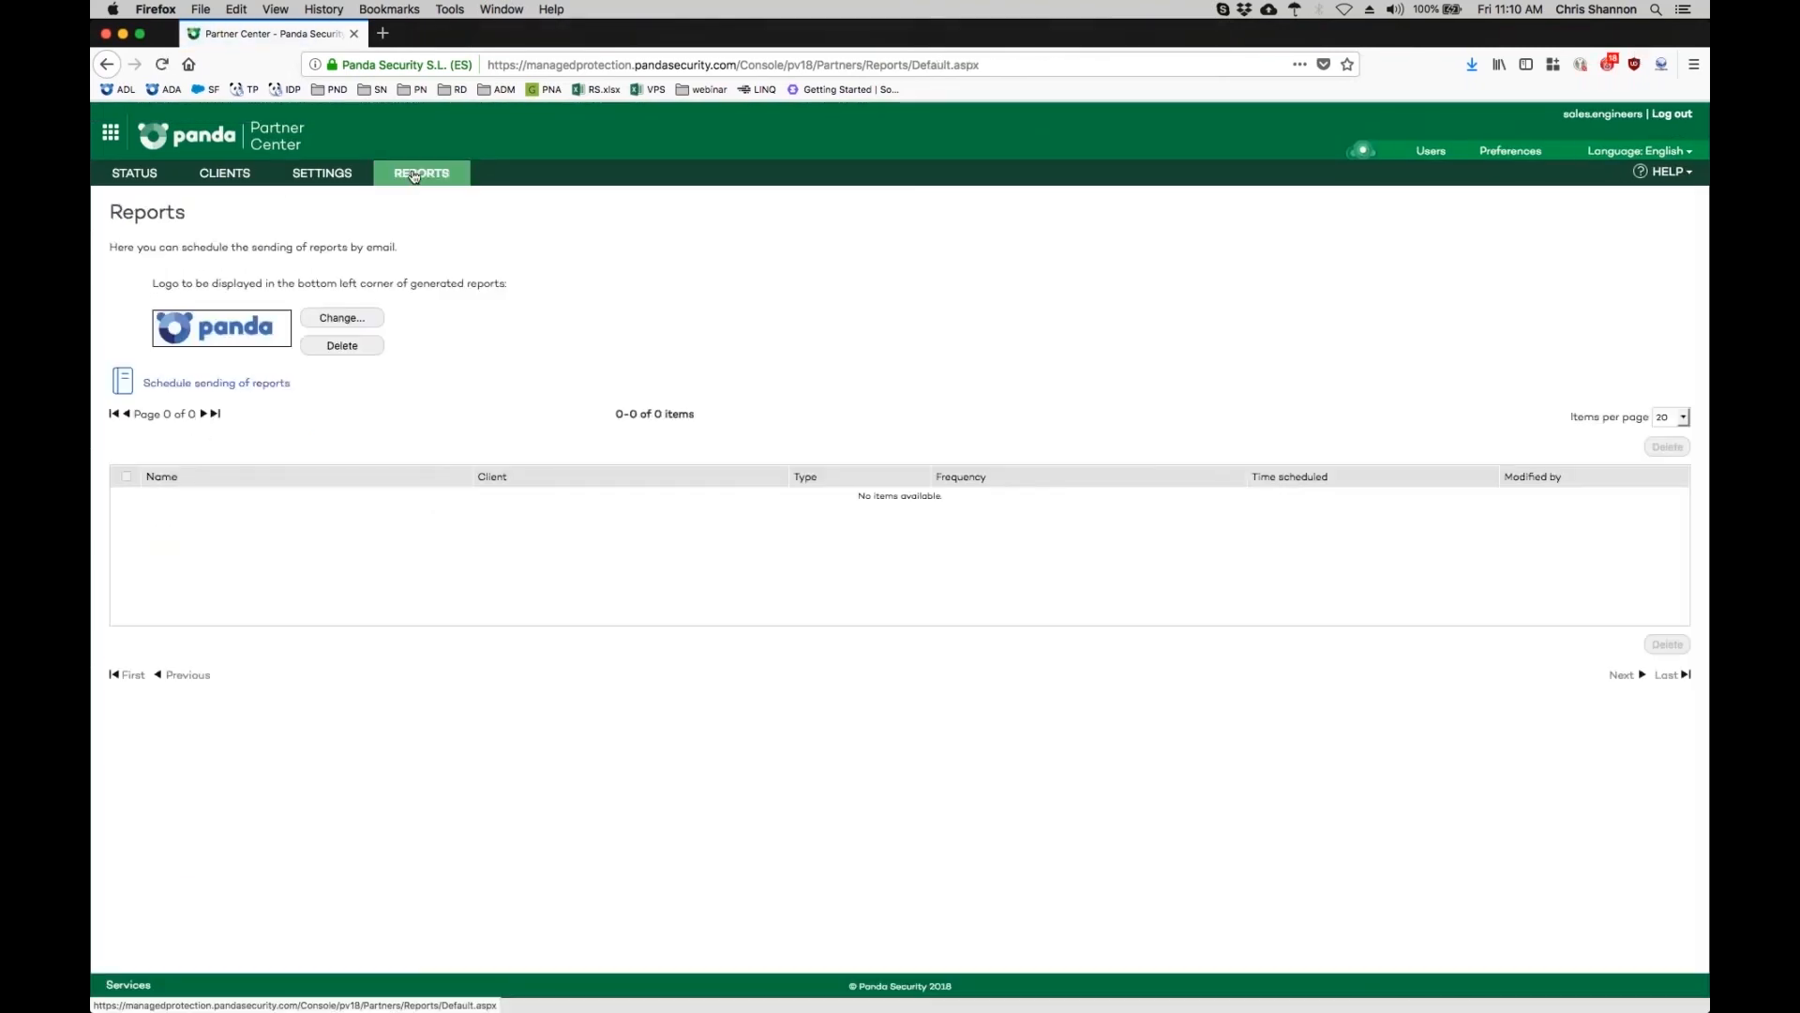